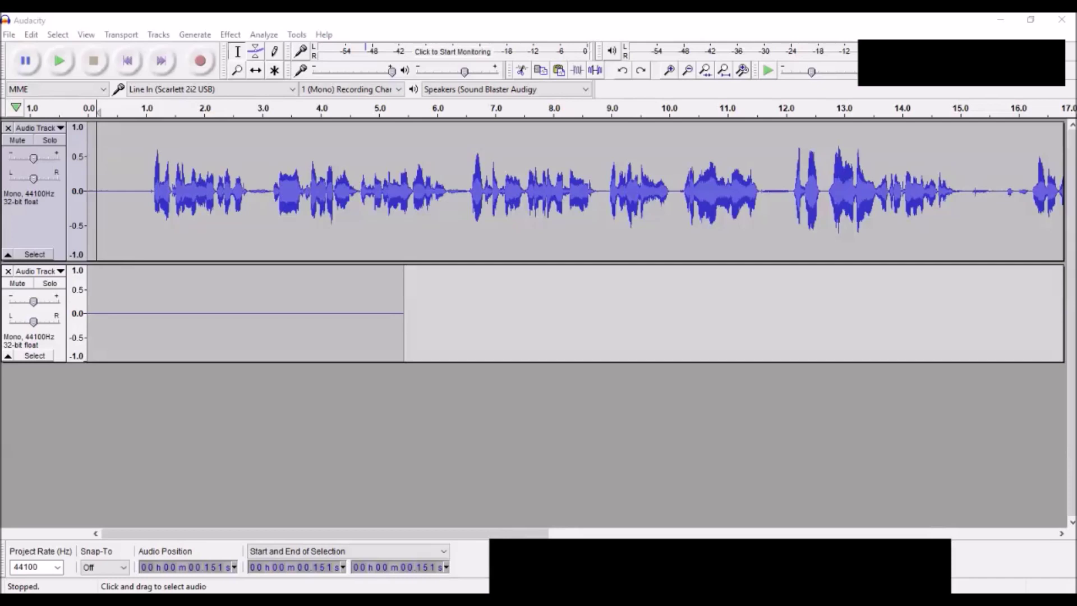
Step: Play the recording from about 0.94 s, then audition the room-tone track solo before restoring both tracks
{"action": "left_click", "coordinate": [142, 108]}
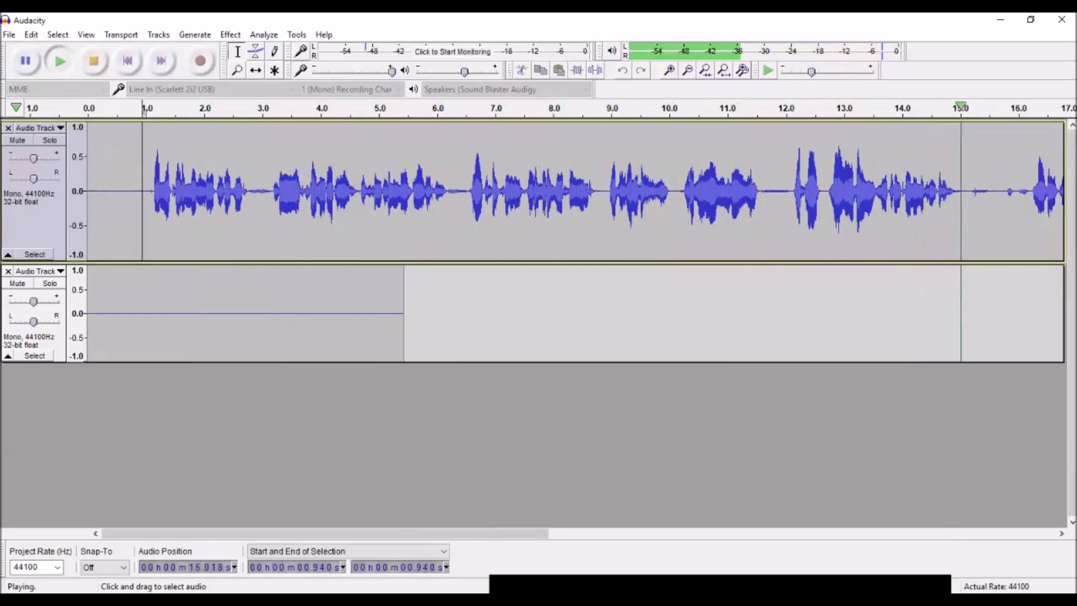
{"action": "key", "text": "space"}
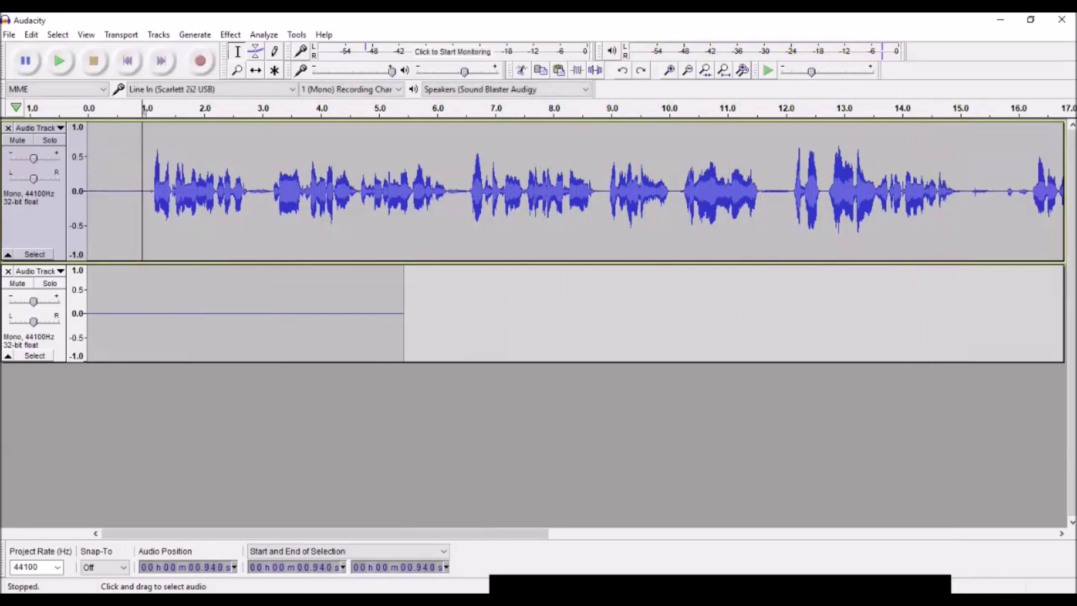
{"action": "left_click", "coordinate": [49, 283]}
{"action": "left_click", "coordinate": [118, 314]}
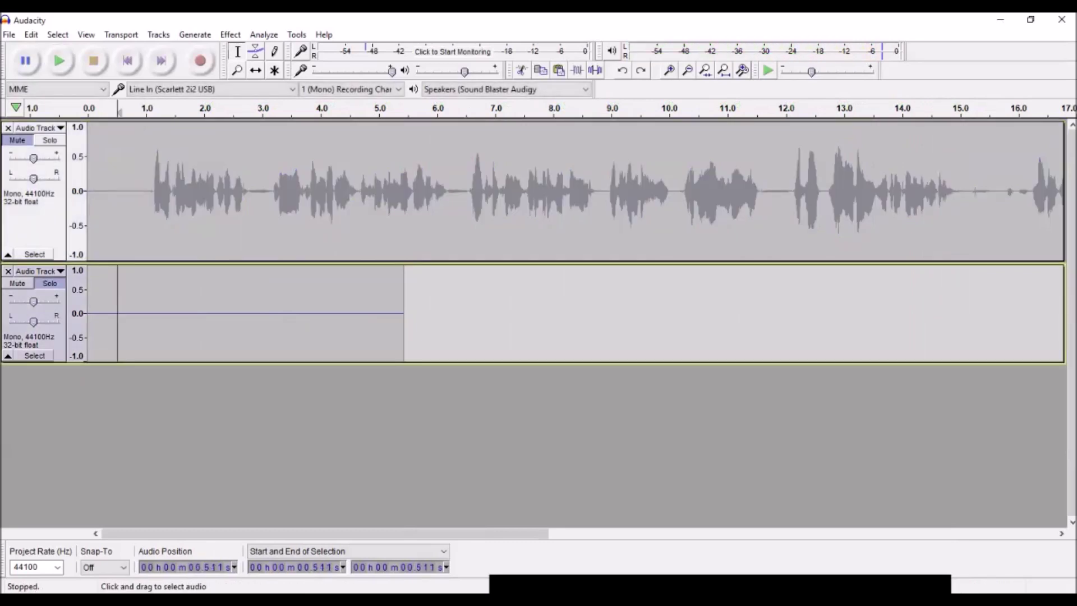
{"action": "key", "text": "space"}
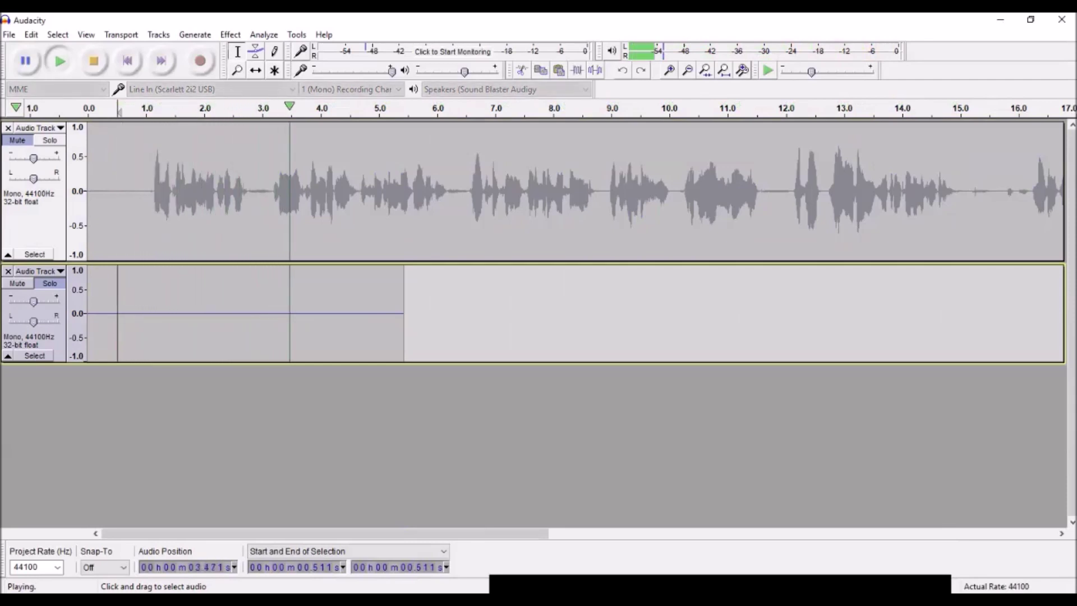
{"action": "key", "text": "space"}
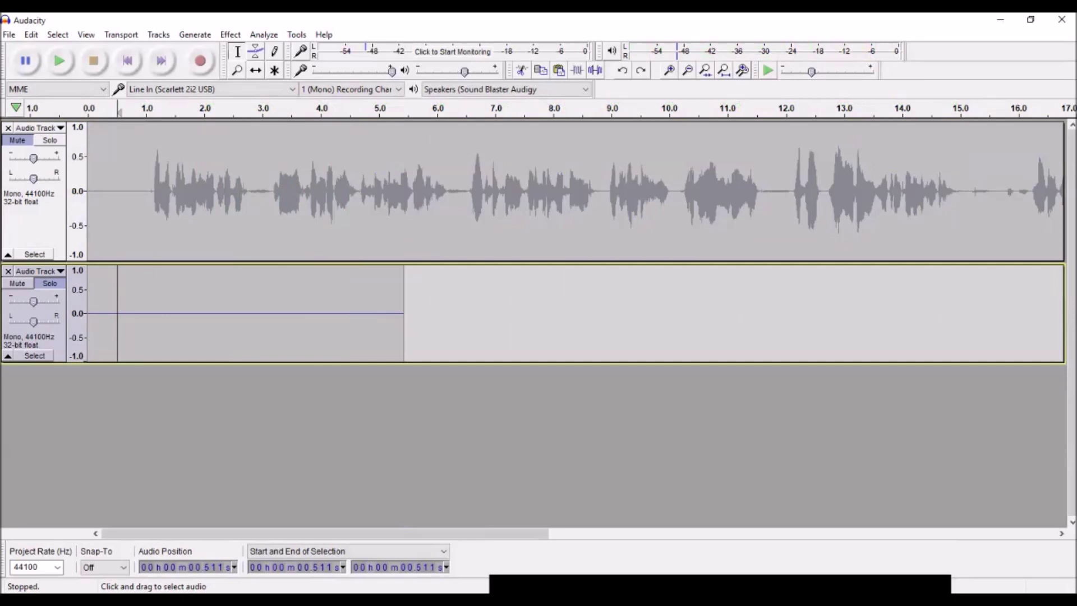
{"action": "left_click", "coordinate": [17, 140]}
{"action": "left_click", "coordinate": [50, 284]}
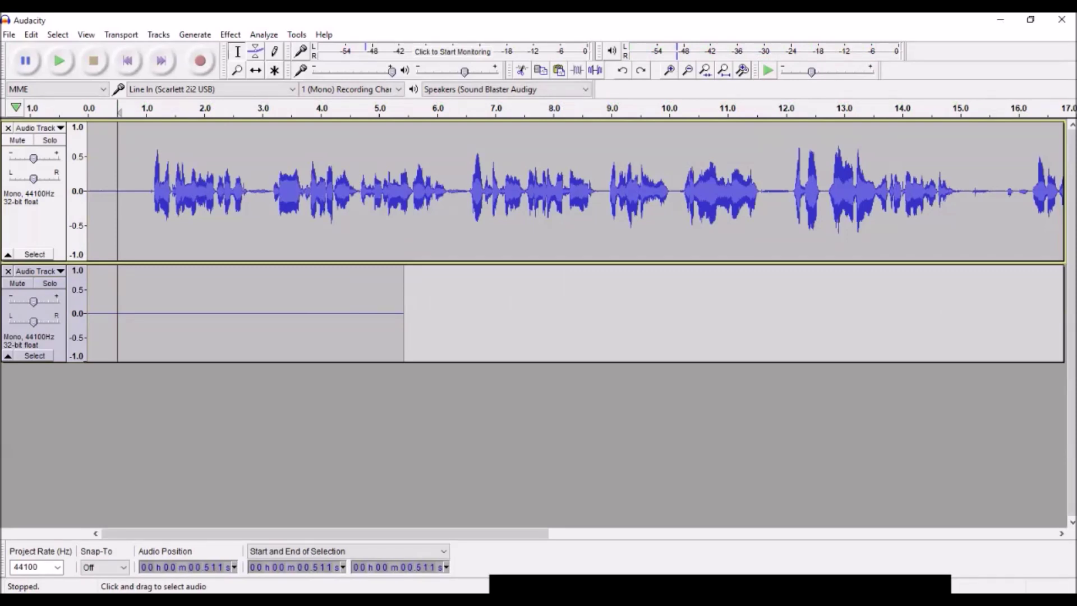
Step: Copy 1.01–3.03 s of room tone with Punch Copy/Paste 'Copy (safe)' (2.020 s), then select the breath at 11.55–12.10 s
{"action": "left_click_drag", "start_coordinate": [147, 314], "coordinate": [264, 314]}
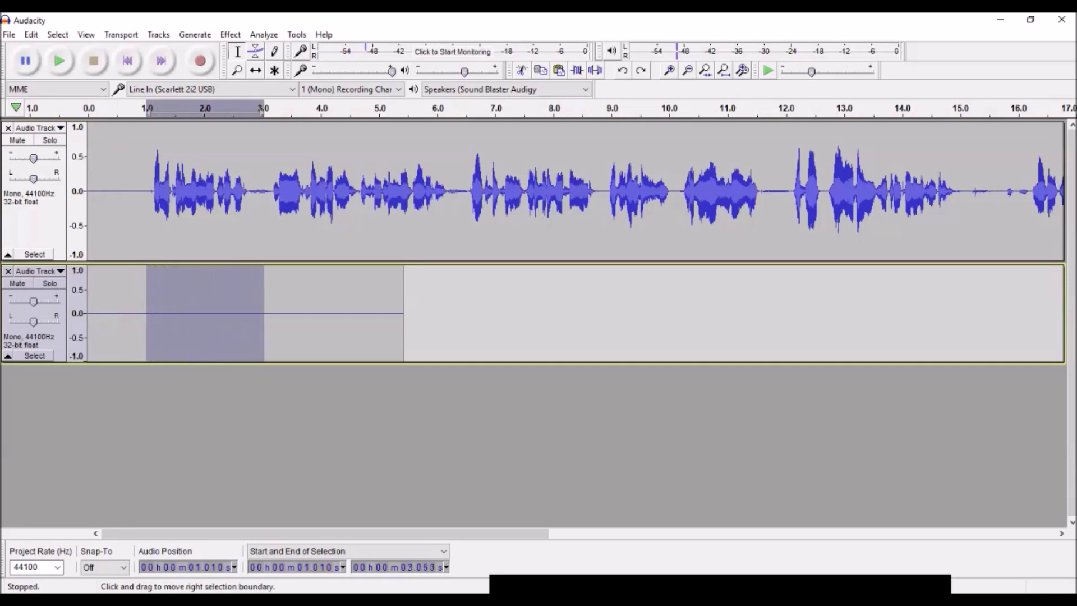
{"action": "left_click", "coordinate": [230, 34]}
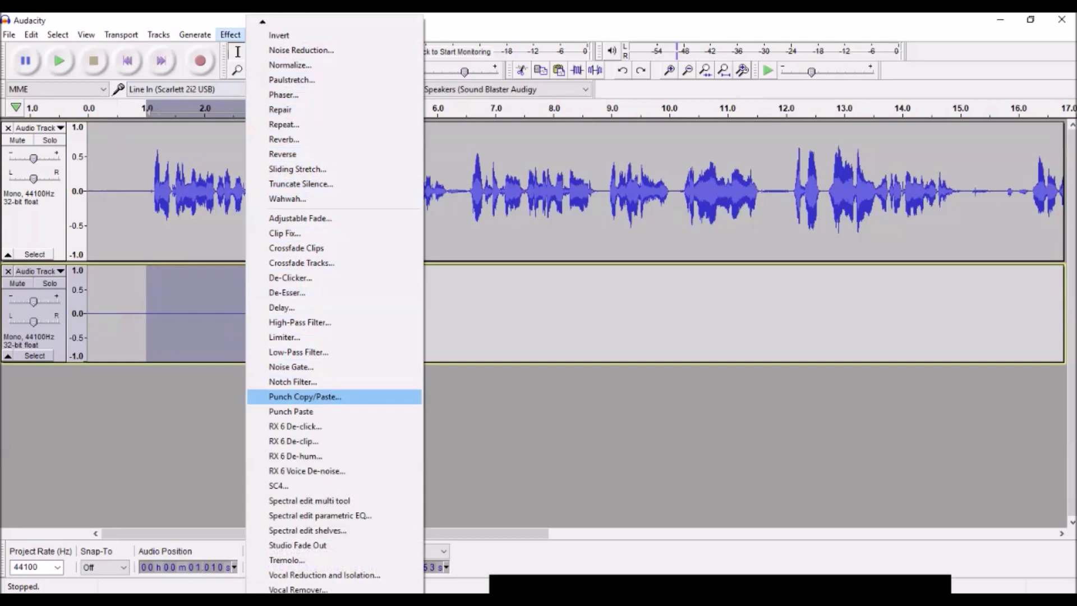
{"action": "left_click", "coordinate": [305, 397]}
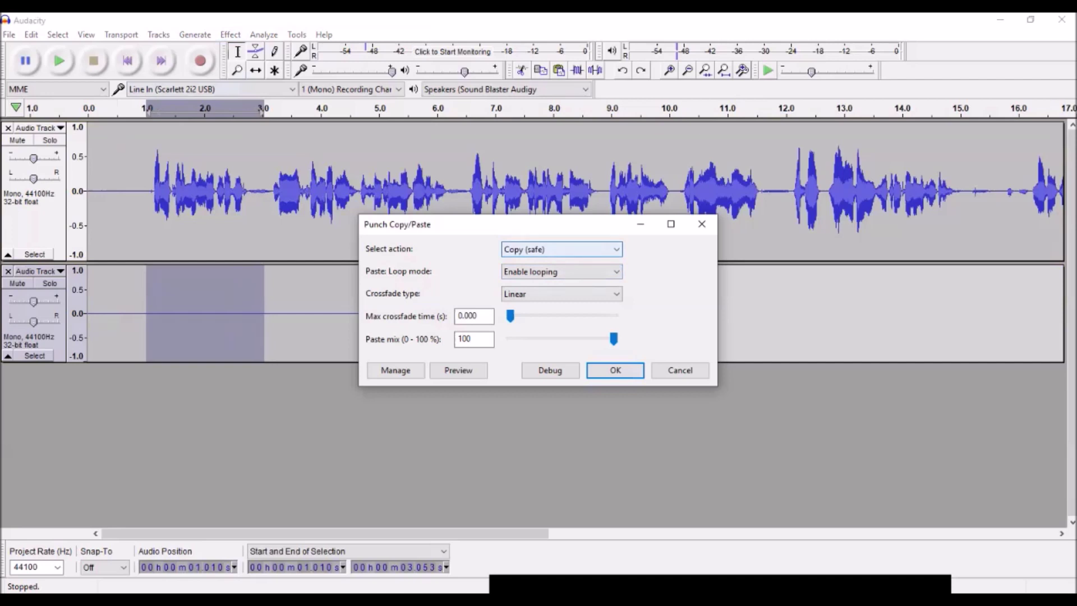
{"action": "left_click", "coordinate": [560, 249]}
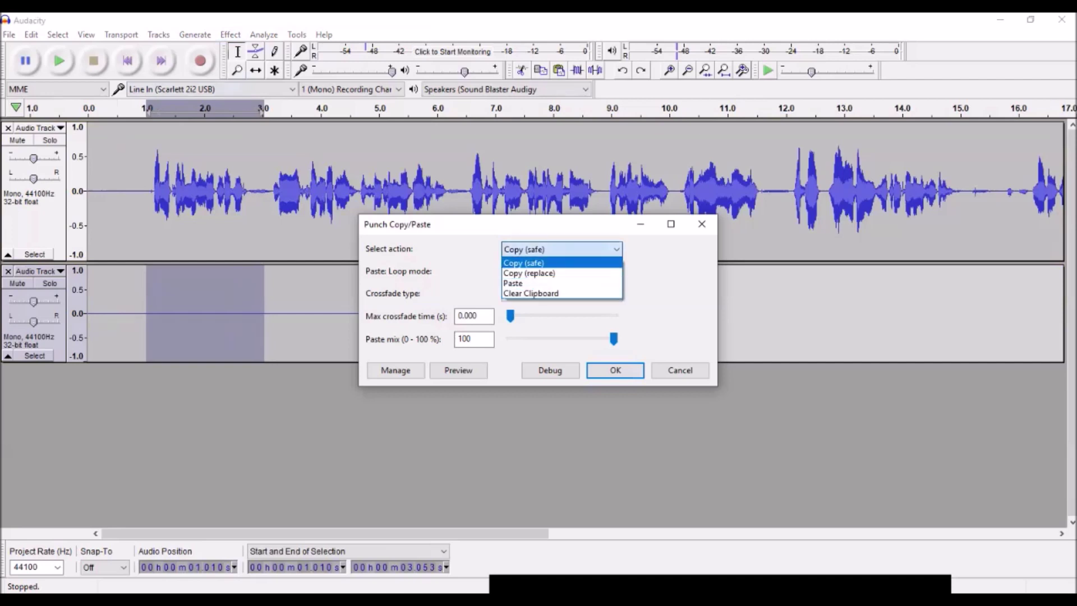
{"action": "key", "text": "Return"}
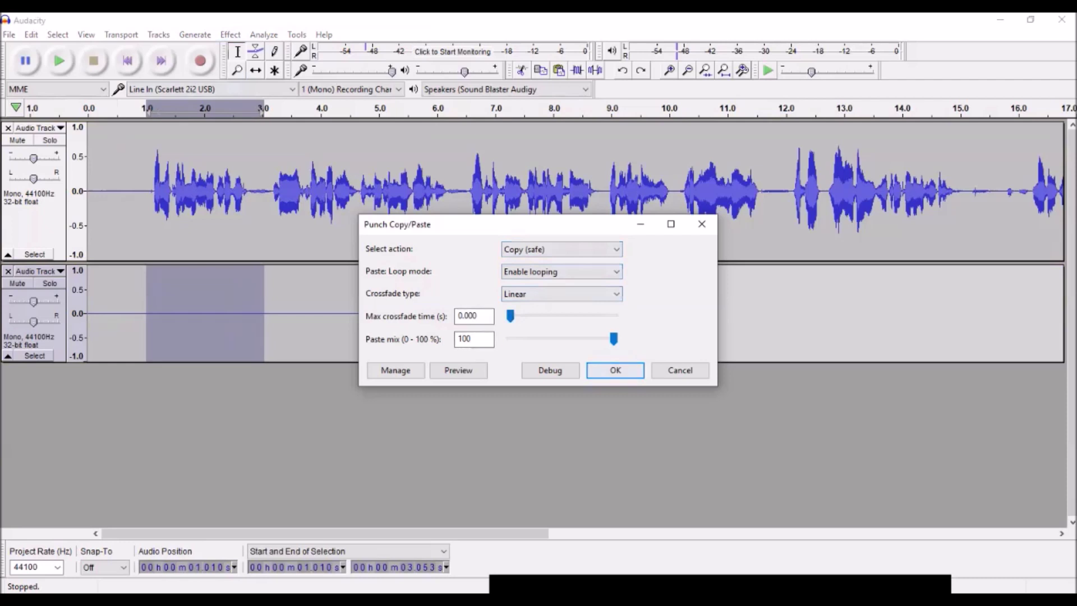
{"action": "key", "text": "Return"}
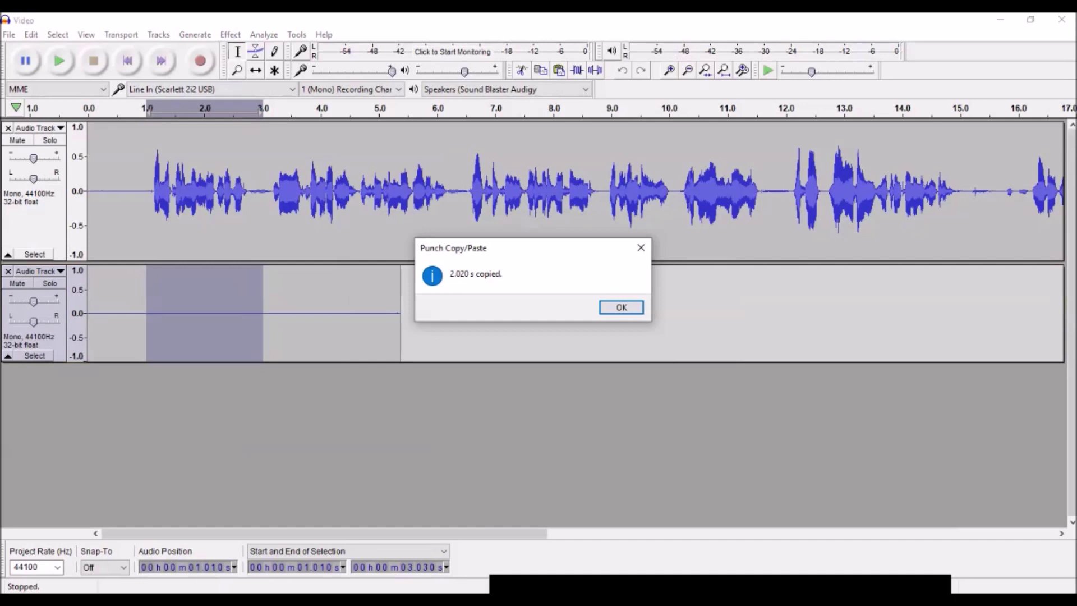
{"action": "key", "text": "Return"}
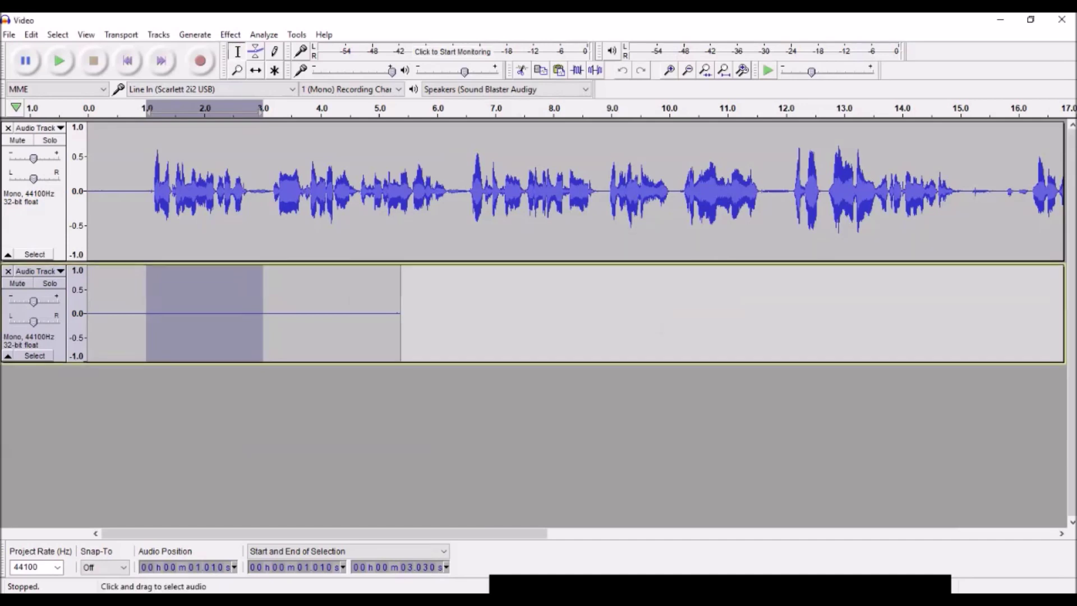
{"action": "key", "text": "Return"}
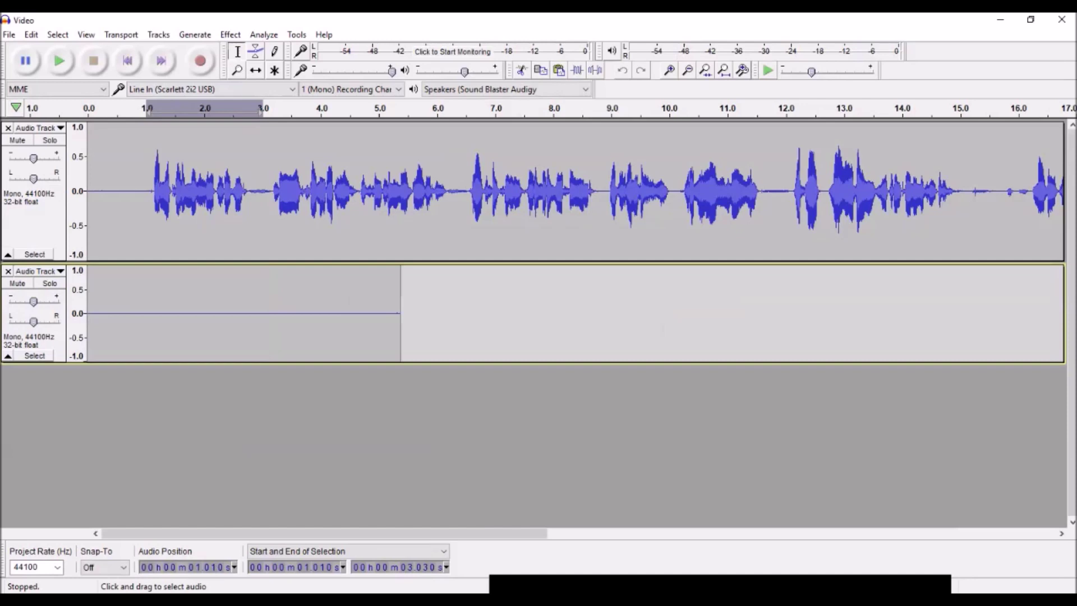
{"action": "left_click_drag", "start_coordinate": [760, 190], "coordinate": [792, 191]}
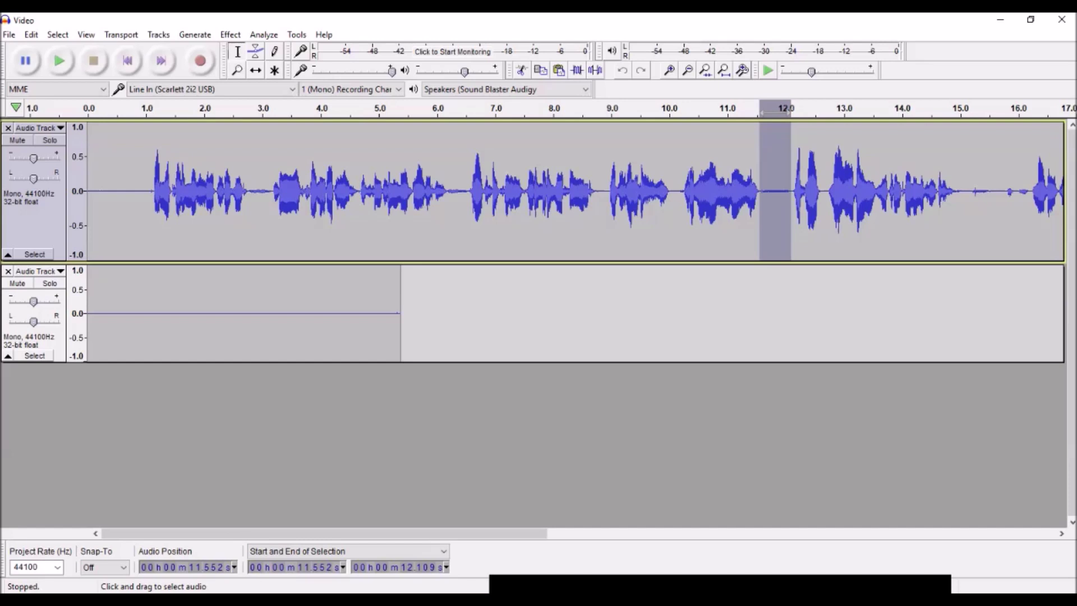
Step: Listen to the 11.55–12.1 s breath, apply Punch Paste over it, and play the region back to check
{"action": "key", "text": "space"}
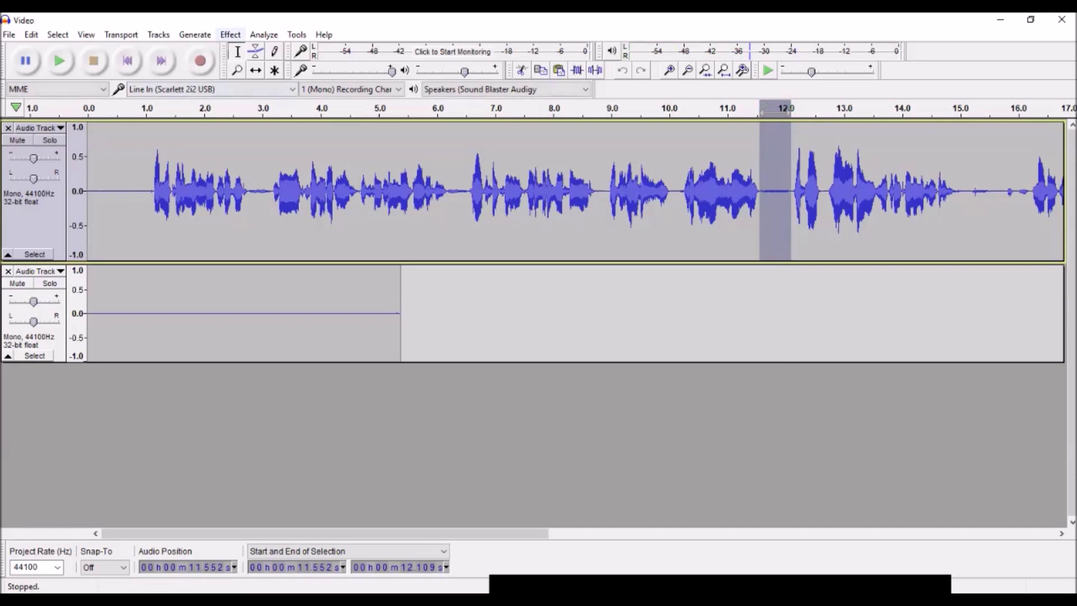
{"action": "left_click", "coordinate": [230, 35]}
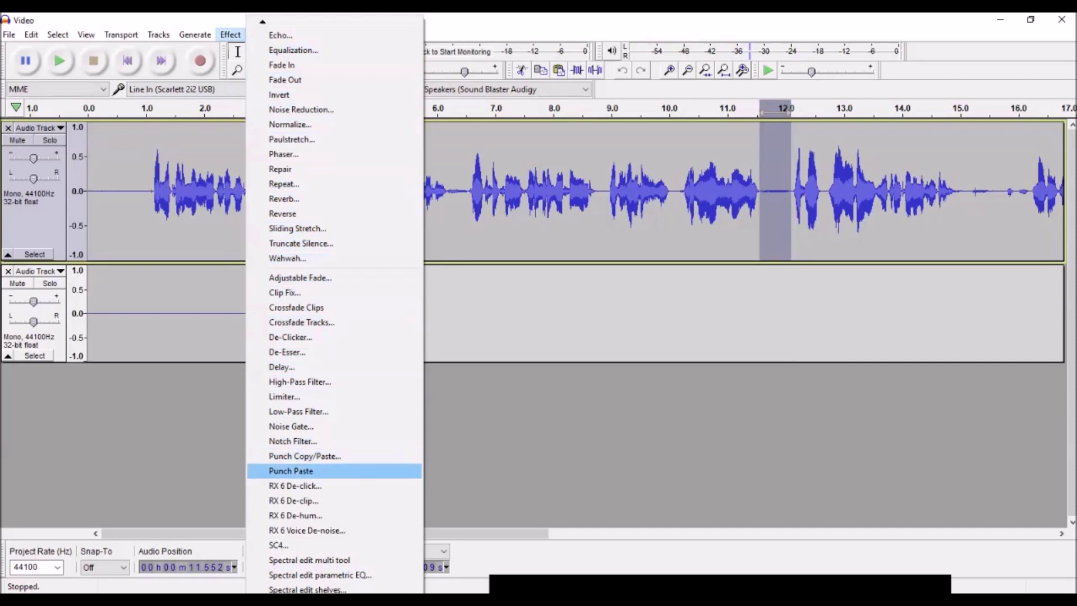
{"action": "key", "text": "Return"}
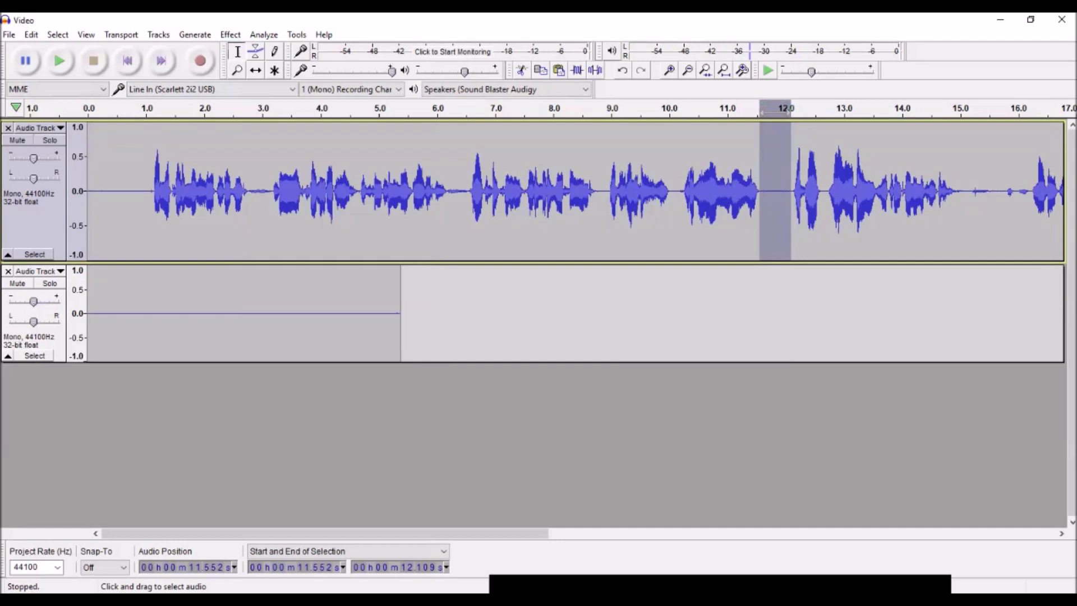
{"action": "key", "text": "space"}
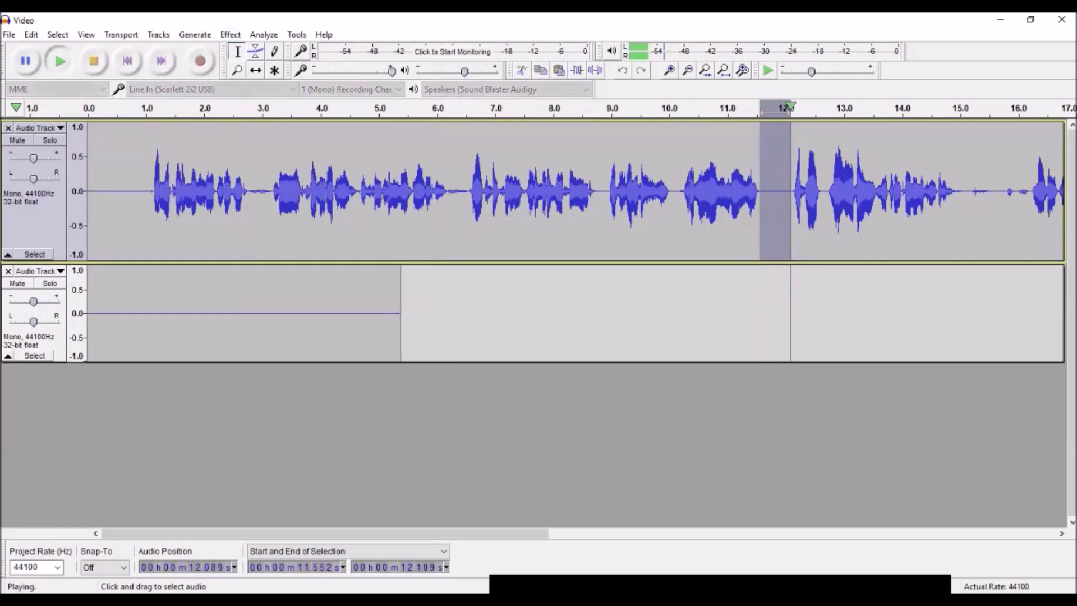
Step: Fill the 15.06–16.20 s breath with room tone and check playback from 14.57 s
{"action": "left_click_drag", "start_coordinate": [965, 190], "coordinate": [1030, 191]}
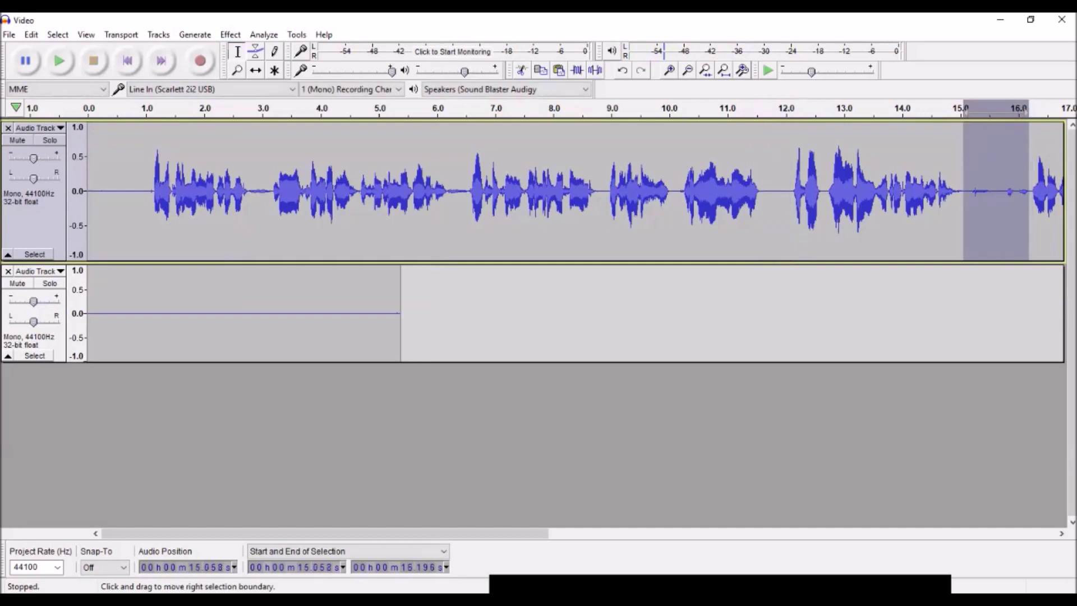
{"action": "key", "text": "ctrl+l"}
{"action": "left_click", "coordinate": [935, 191]}
{"action": "key", "text": "space"}
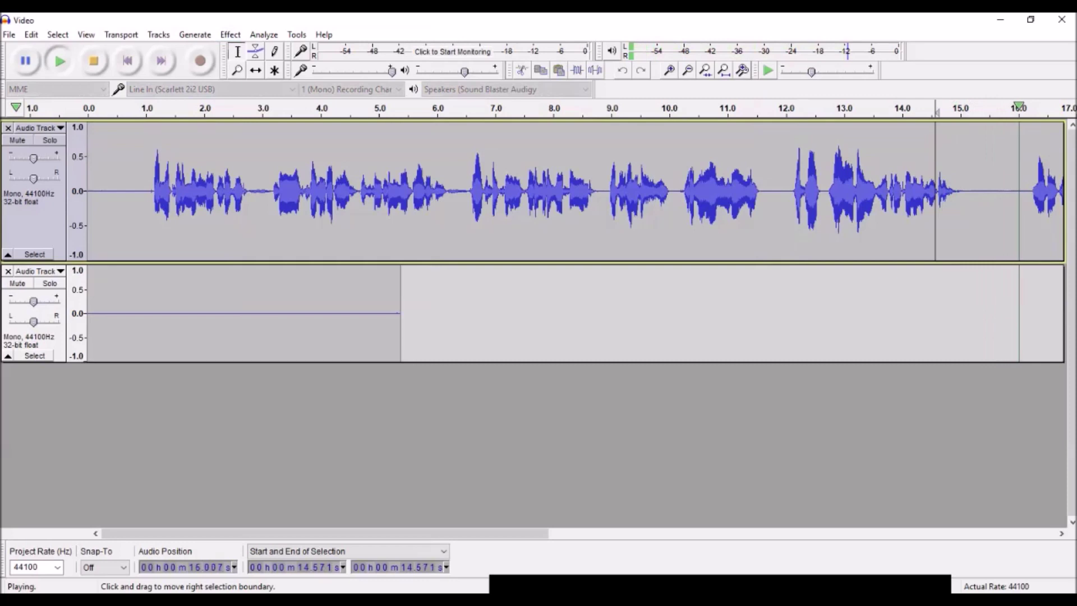
{"action": "key", "text": "space"}
Step: Select the breaths at 6.18–6.57 s and 2.75–3.18 s, then the opening 0–1.1 s
{"action": "left_click_drag", "start_coordinate": [447, 191], "coordinate": [469, 190]}
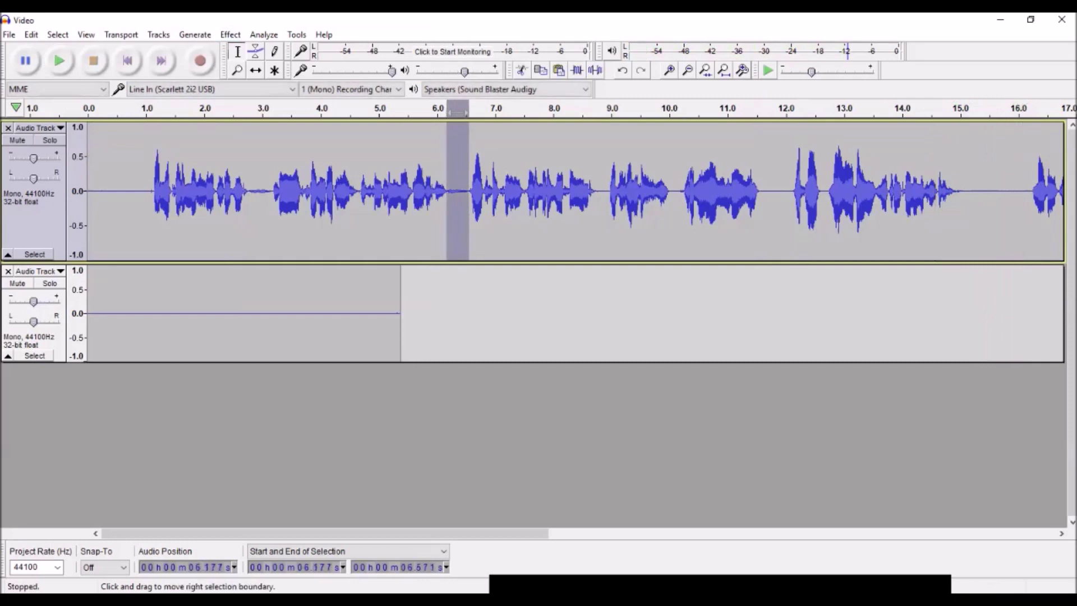
{"action": "left_click_drag", "start_coordinate": [248, 191], "coordinate": [274, 191]}
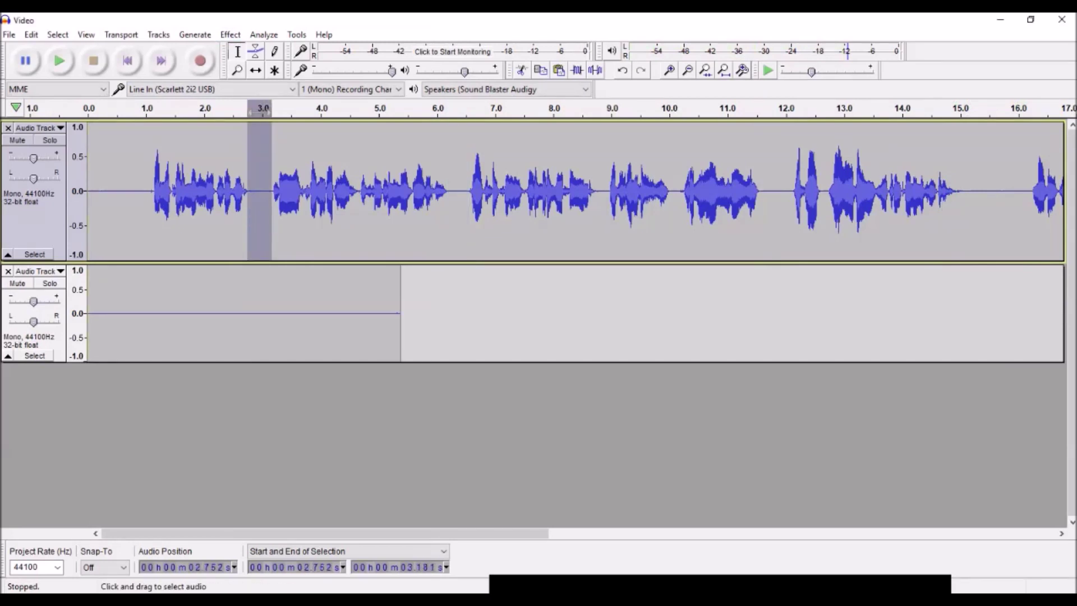
{"action": "left_click_drag", "start_coordinate": [88, 191], "coordinate": [152, 191]}
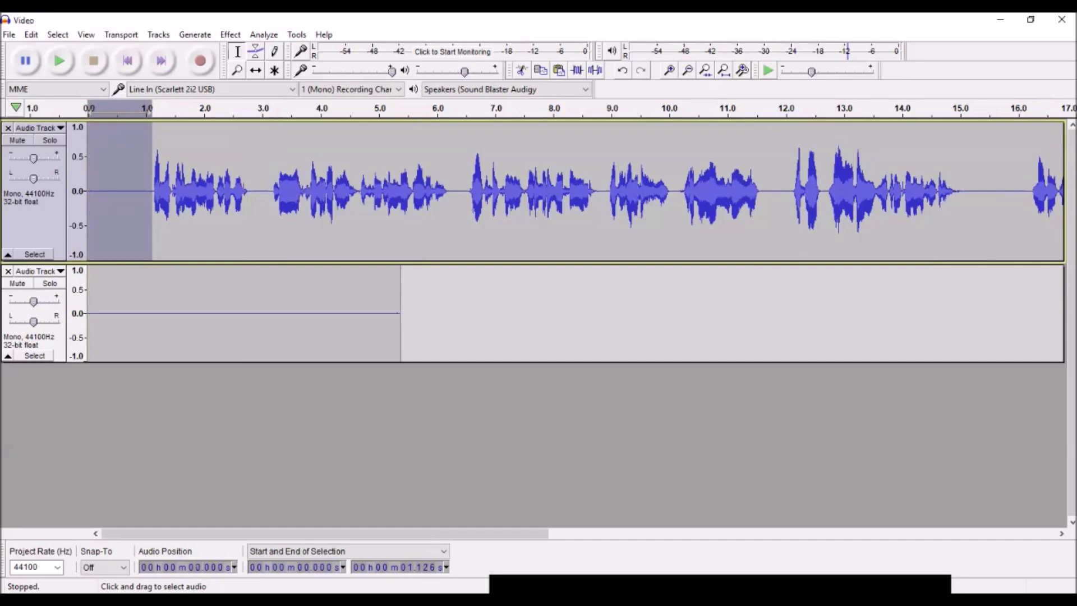
{"action": "left_click", "coordinate": [97, 191]}
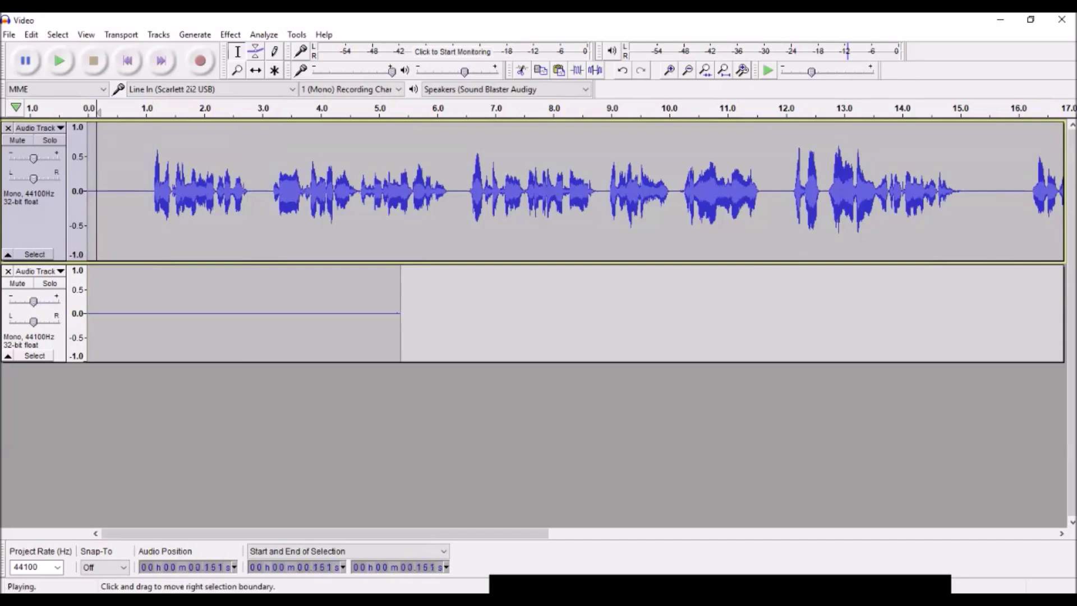
{"action": "key", "text": "space"}
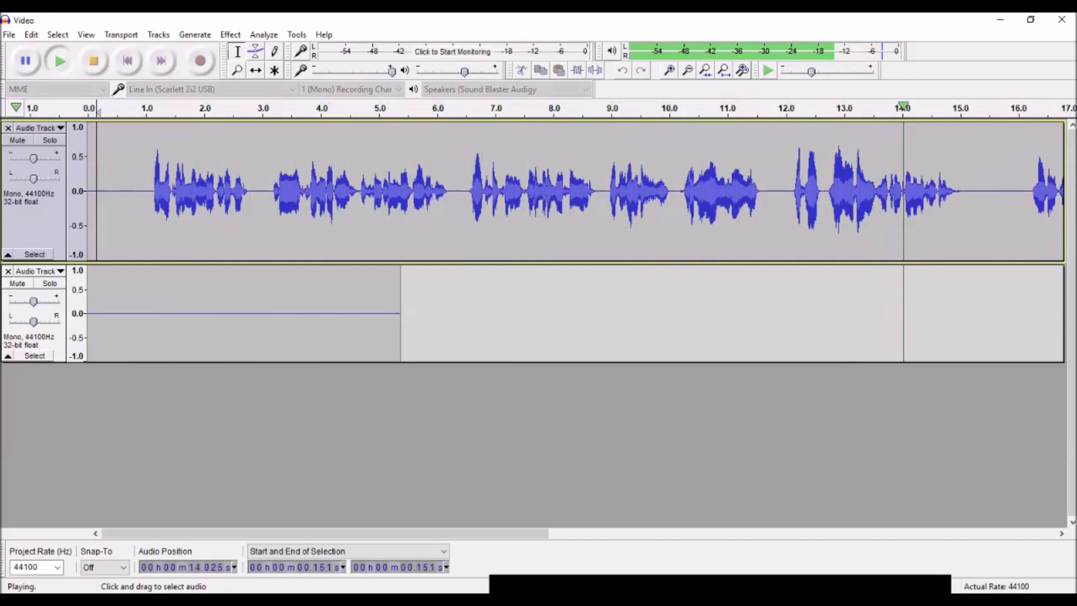
{"action": "key", "text": "space"}
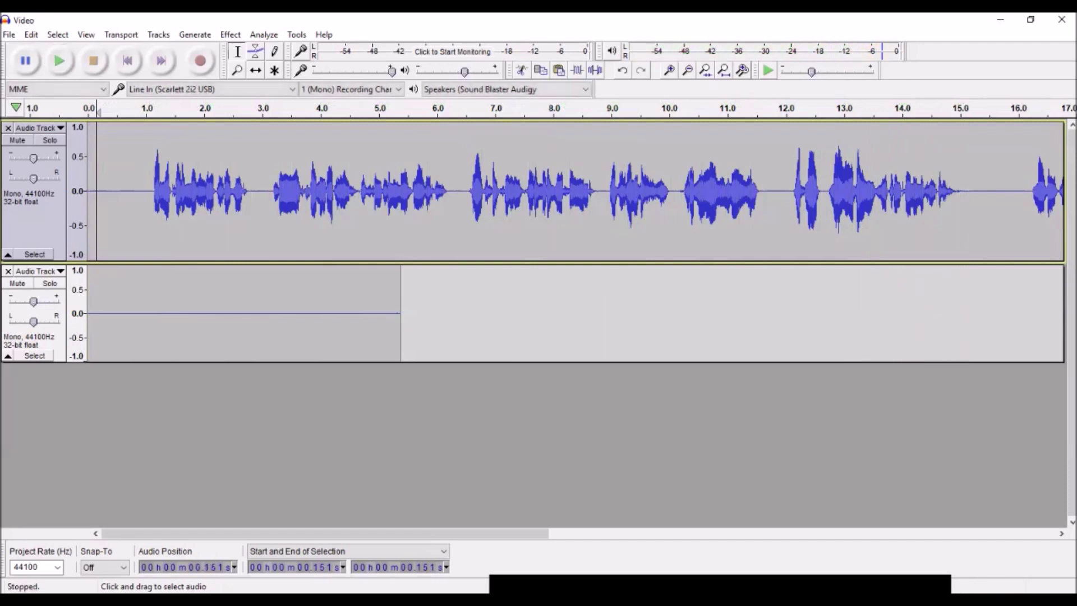